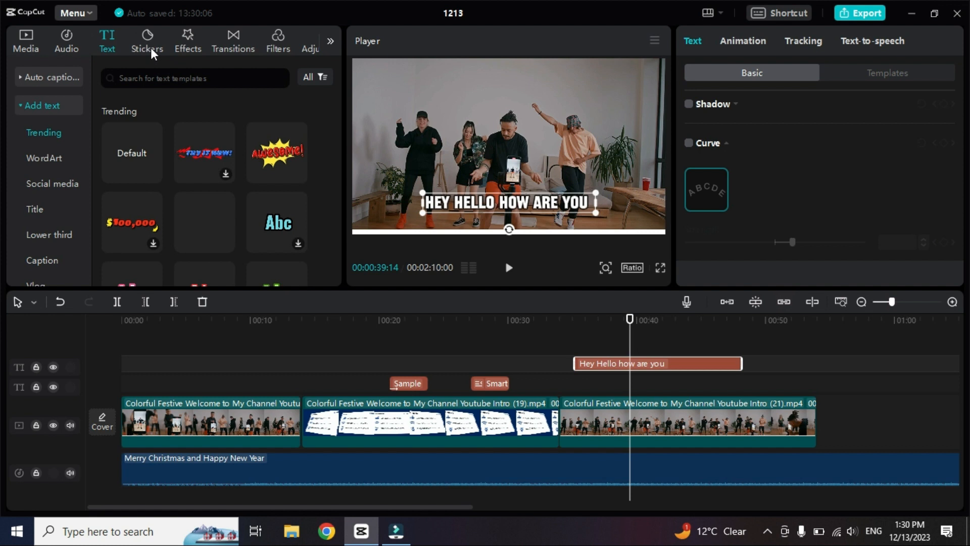
Step: Delete all the text clips from the timeline and open the sticker library
left_click(151, 48)
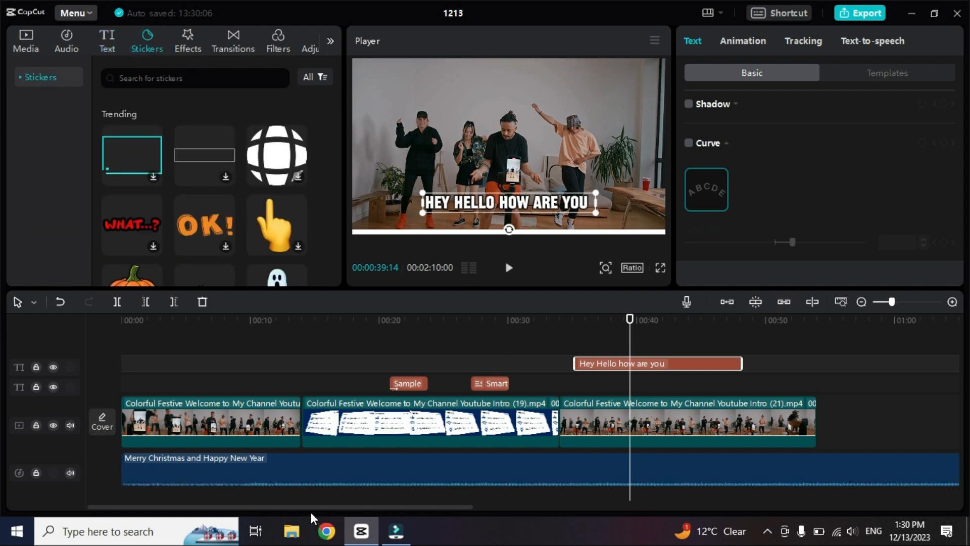
left_click_drag(386, 342, 634, 387)
key("Delete")
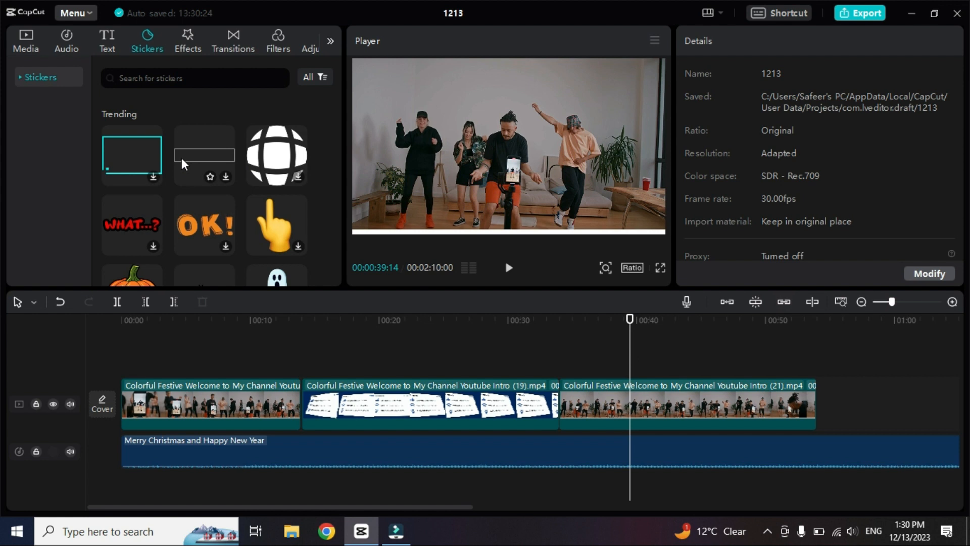
Step: Preview several trending stickers and place the orange OK! sticker above the third video clip at about 00:38
left_click(201, 153)
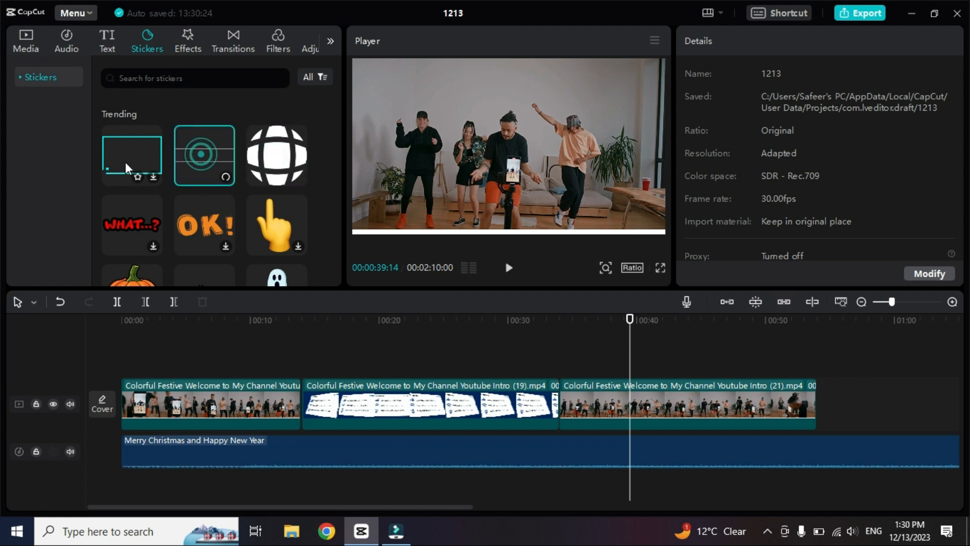
left_click(126, 161)
left_click(193, 234)
left_click(125, 228)
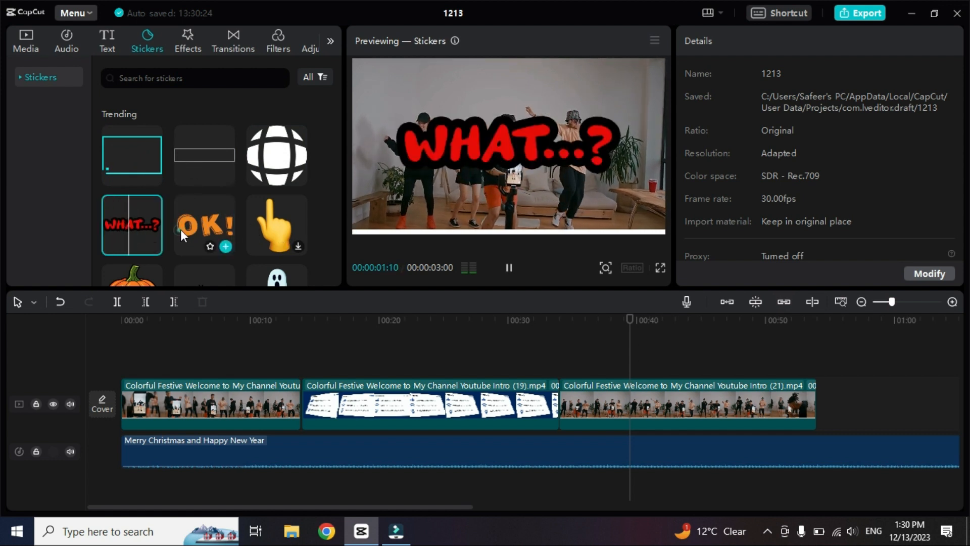
left_click_drag(180, 230, 617, 367)
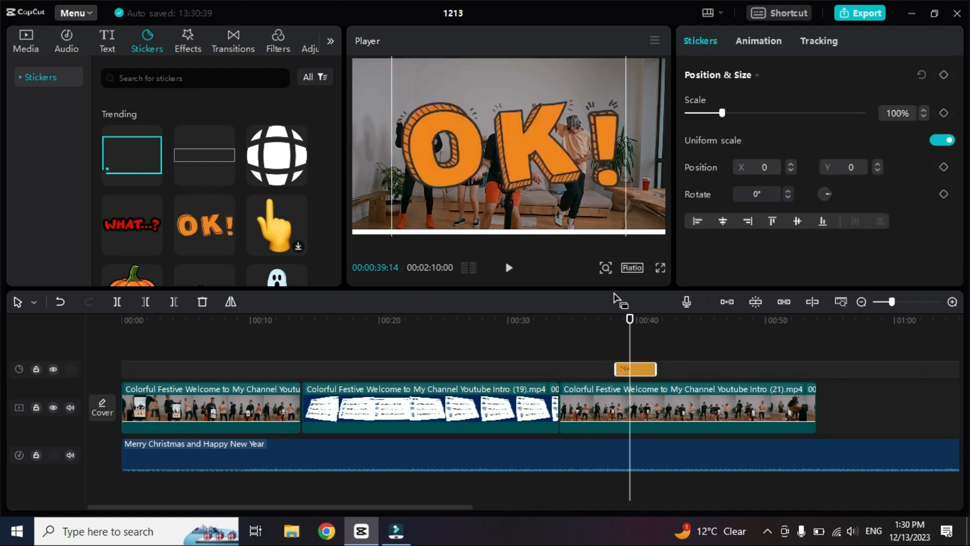
Step: Scale the OK! sticker down to about 40% and move it above the dancers, around X -623, Y 728
left_click_drag(608, 149, 555, 175)
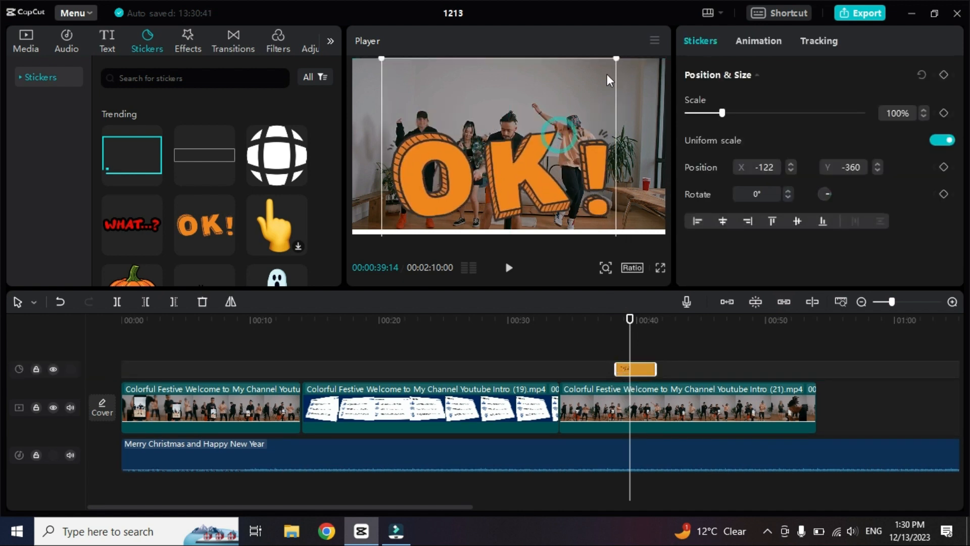
left_click_drag(616, 61, 547, 129)
left_click_drag(487, 193, 446, 107)
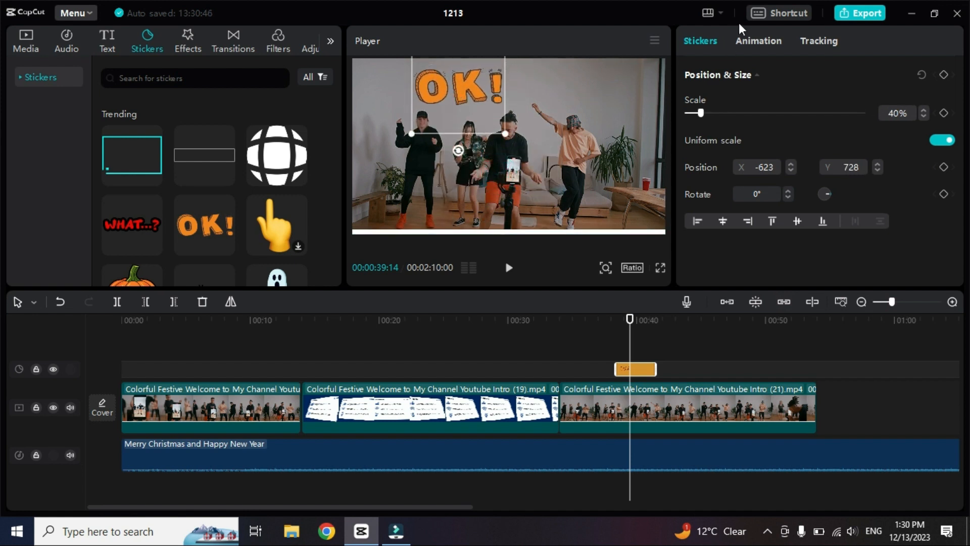
Step: Try the Bounce In and Spring entrance animations on the OK! sticker and settle on Fade In
left_click(761, 42)
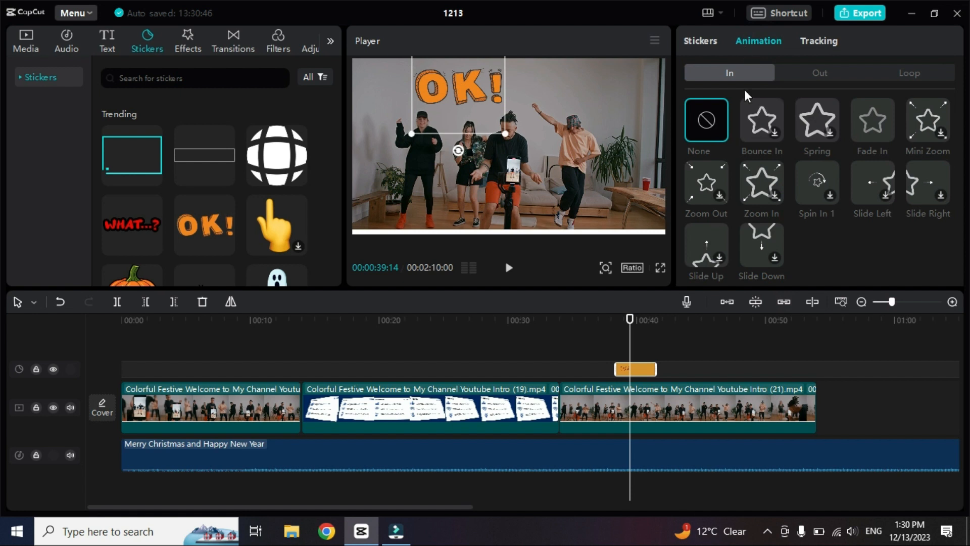
left_click(758, 120)
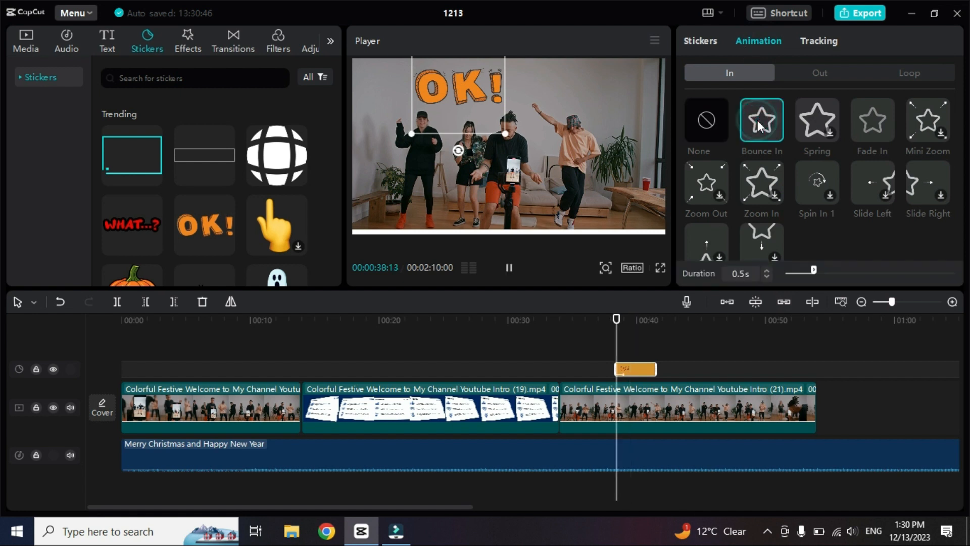
left_click(836, 119)
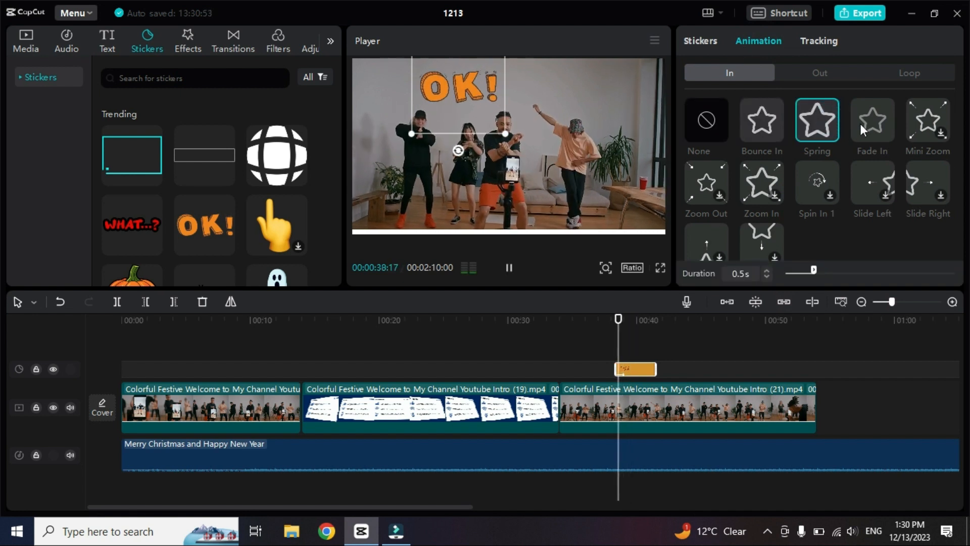
left_click(860, 124)
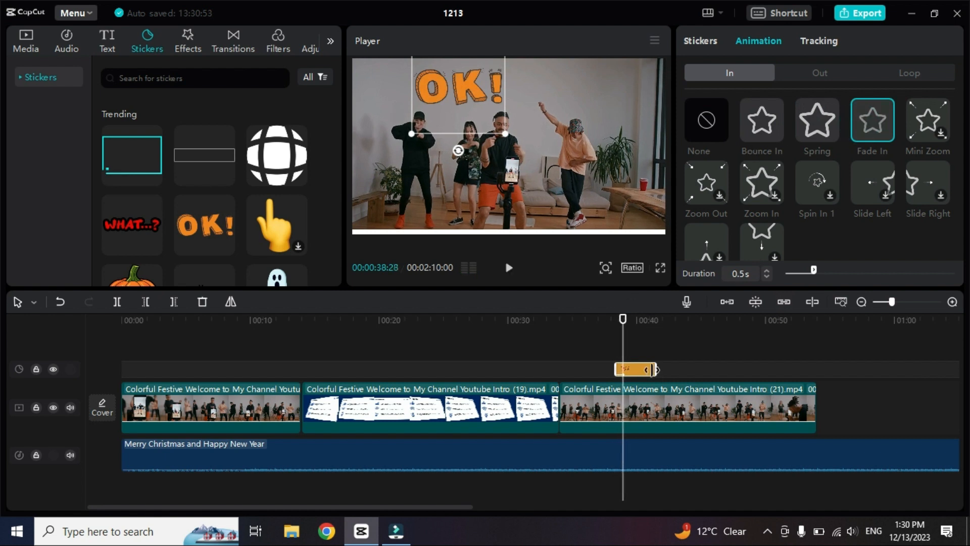
Step: Extend the OK! sticker clip to end at about 00:49 and play back a short part of it
left_click_drag(656, 369, 753, 369)
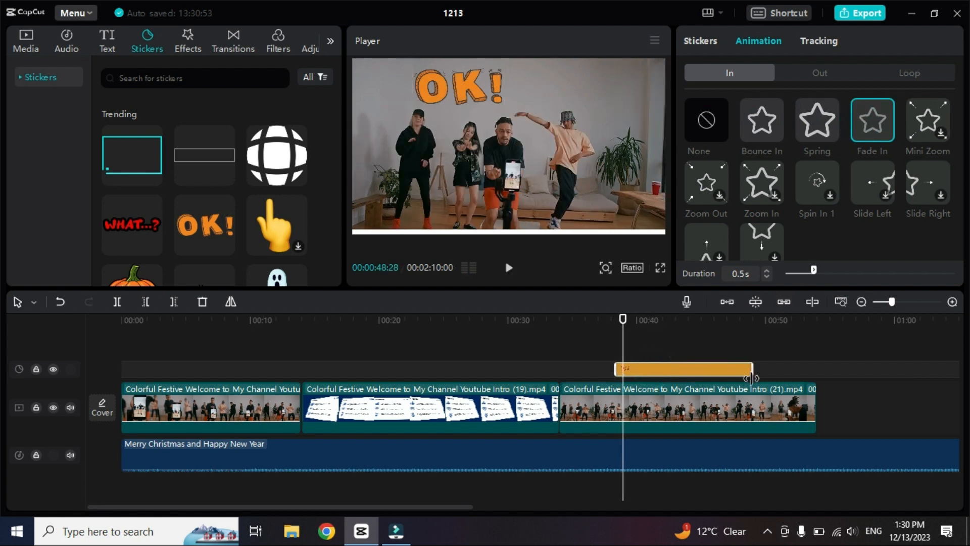
key("space")
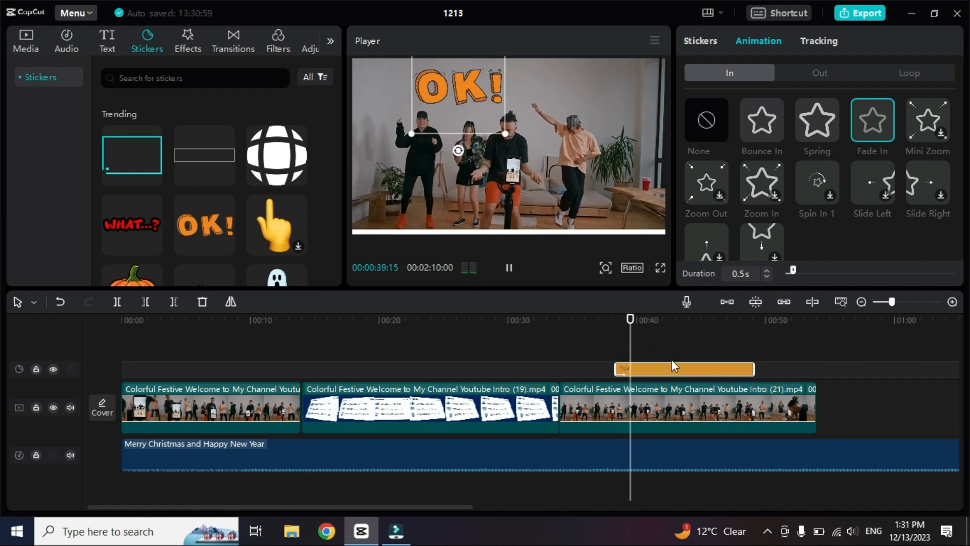
key("space")
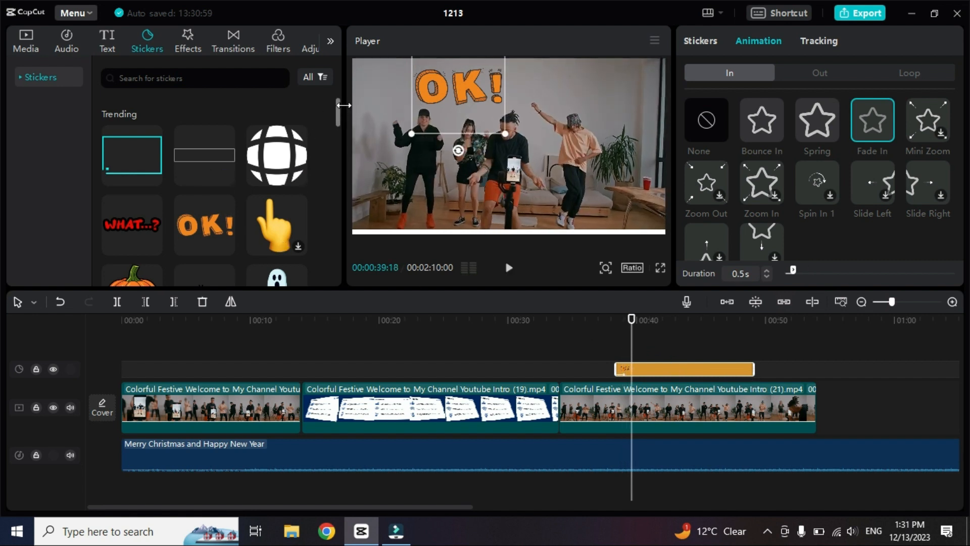
Step: Browse the sticker library, search it for "emoji", look through the matching stickers, and clear the search
left_click_drag(335, 110, 335, 178)
left_click(226, 77)
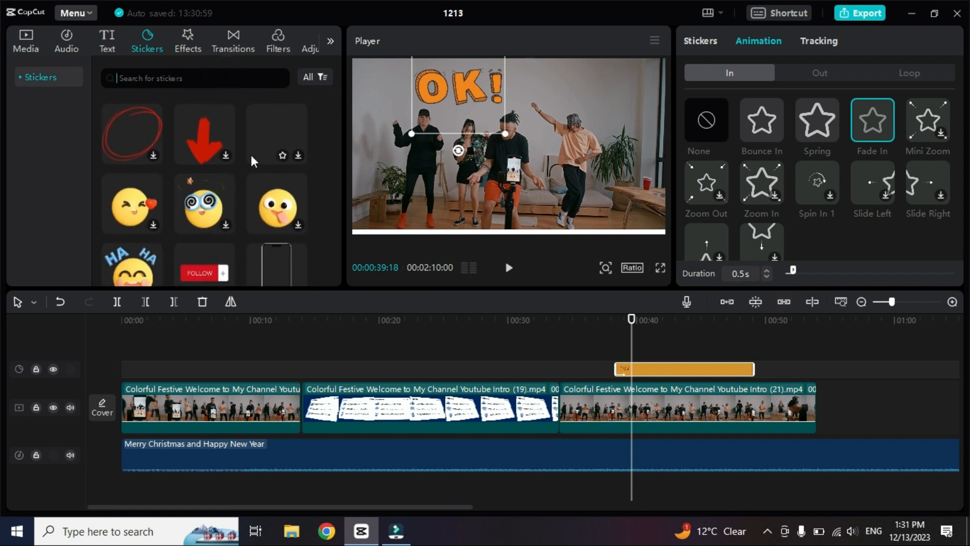
scroll(250, 153, "down", 3)
scroll(251, 155, "down", 5)
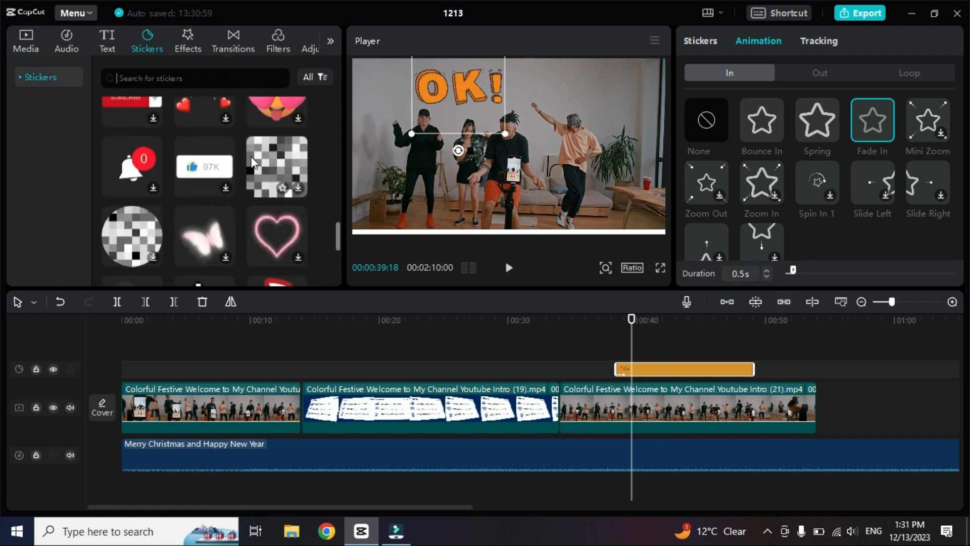
type("emoj")
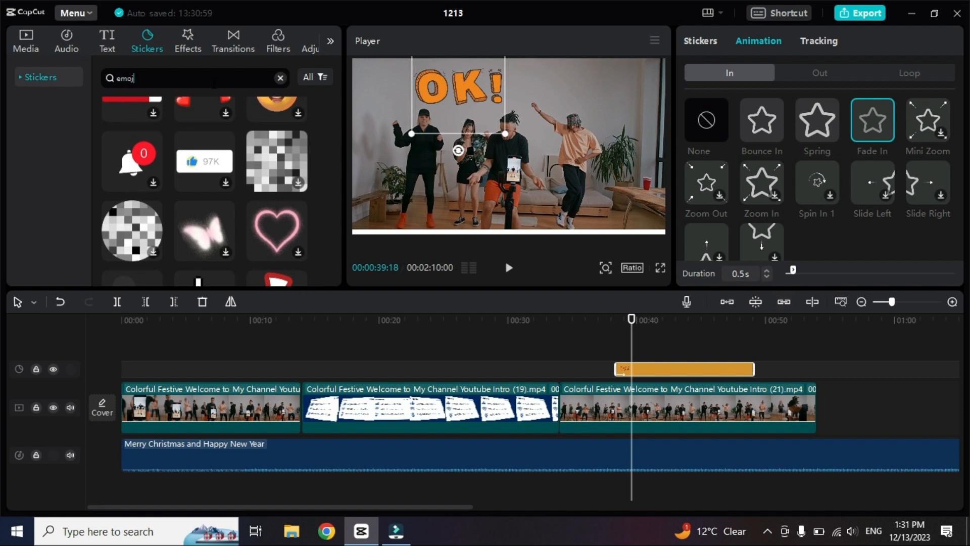
type("i")
key("Return")
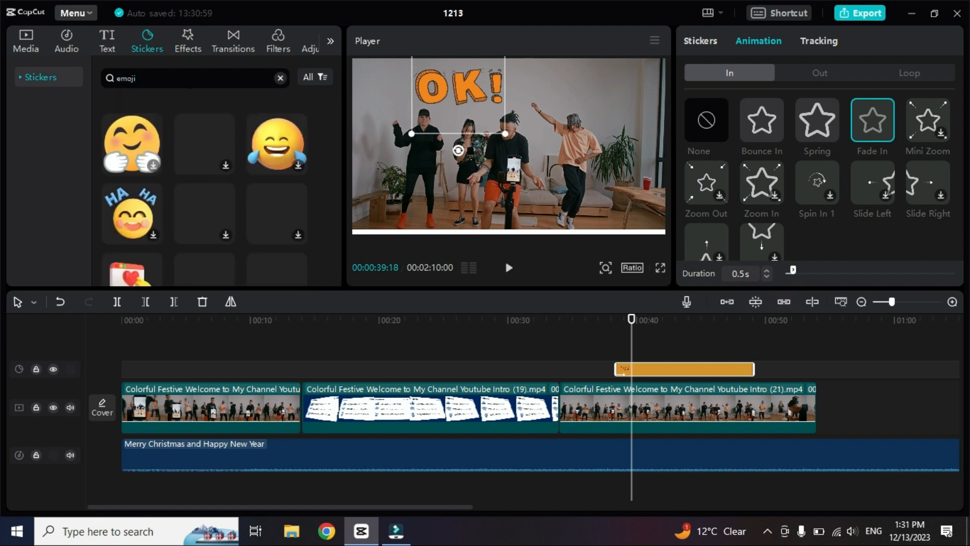
scroll(198, 141, "down", 3)
scroll(198, 141, "up", 2)
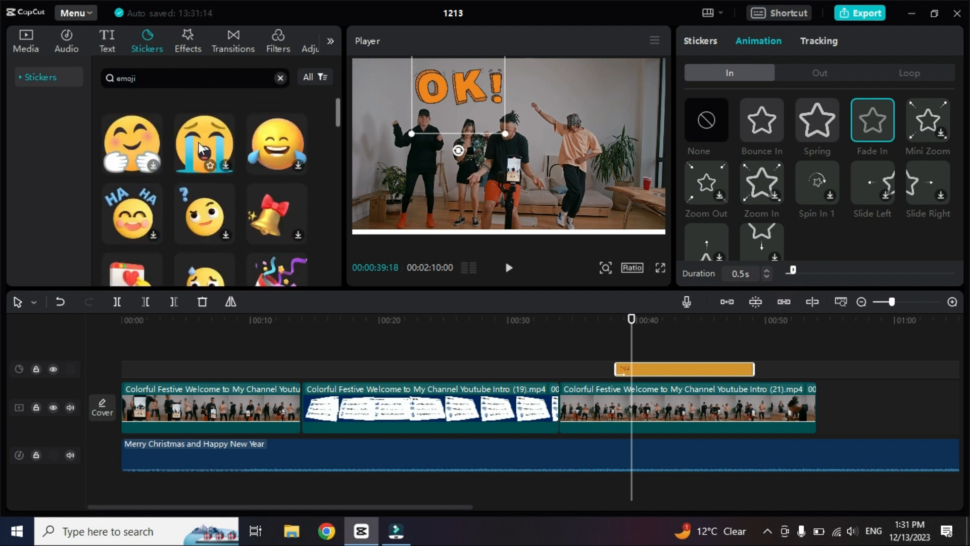
left_click(281, 78)
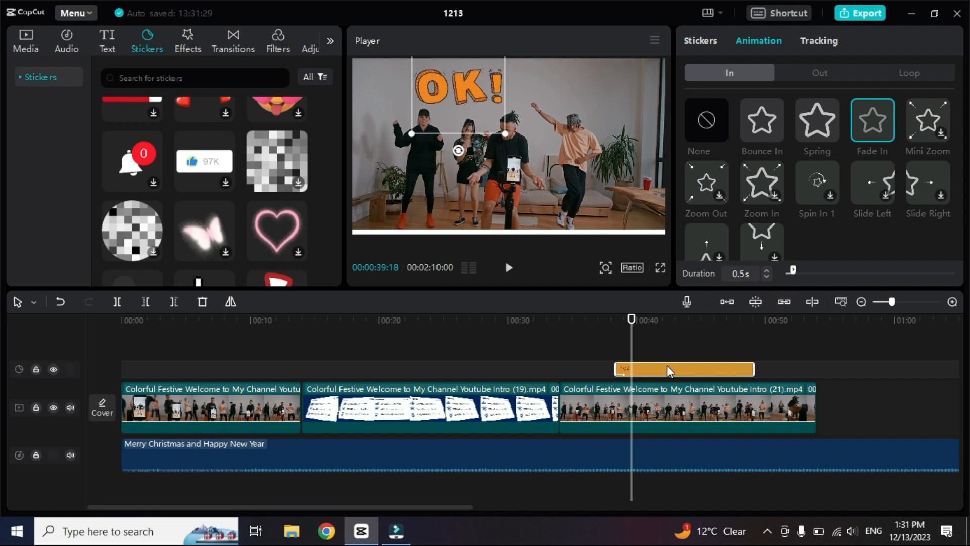
Step: Delete the OK! sticker from the timeline and open the video effects library
left_click(180, 48)
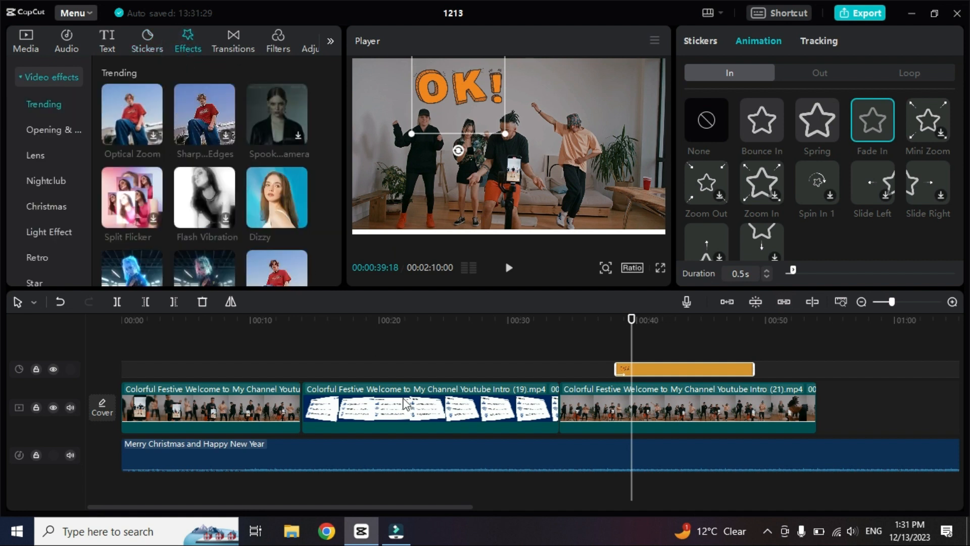
key("Delete")
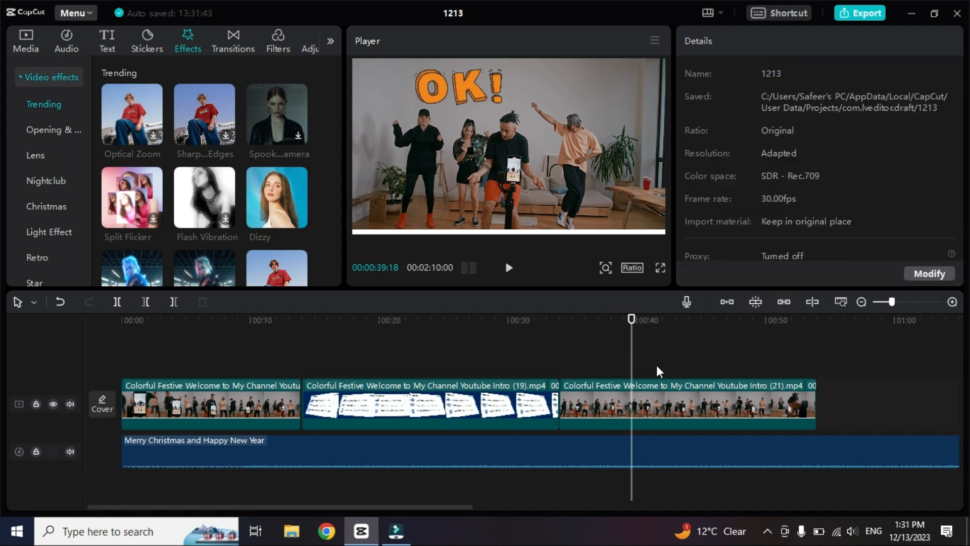
Step: Load the first six trending video effects for previewing, from Optical Zoom through Dizzy
left_click(256, 122)
left_click(177, 113)
left_click(112, 110)
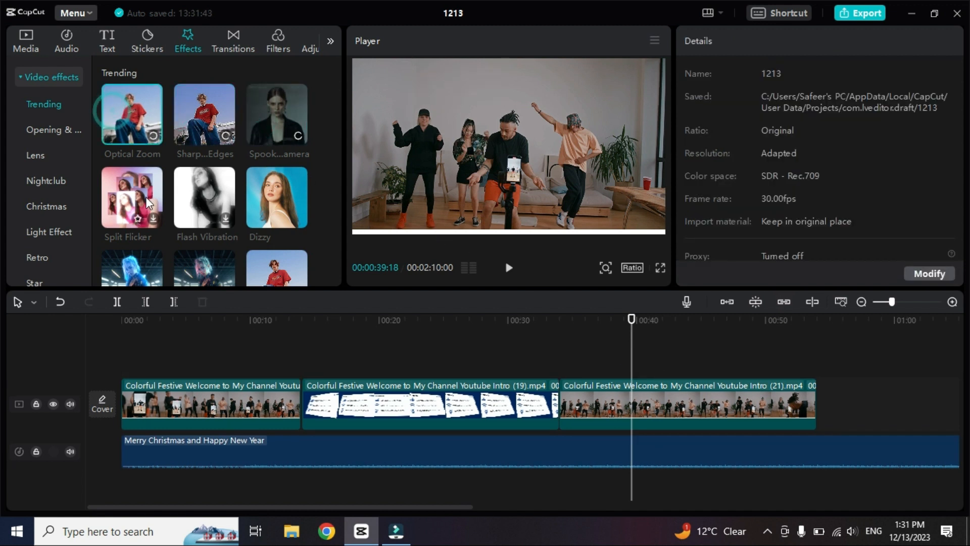
left_click(146, 197)
left_click(223, 199)
left_click(266, 200)
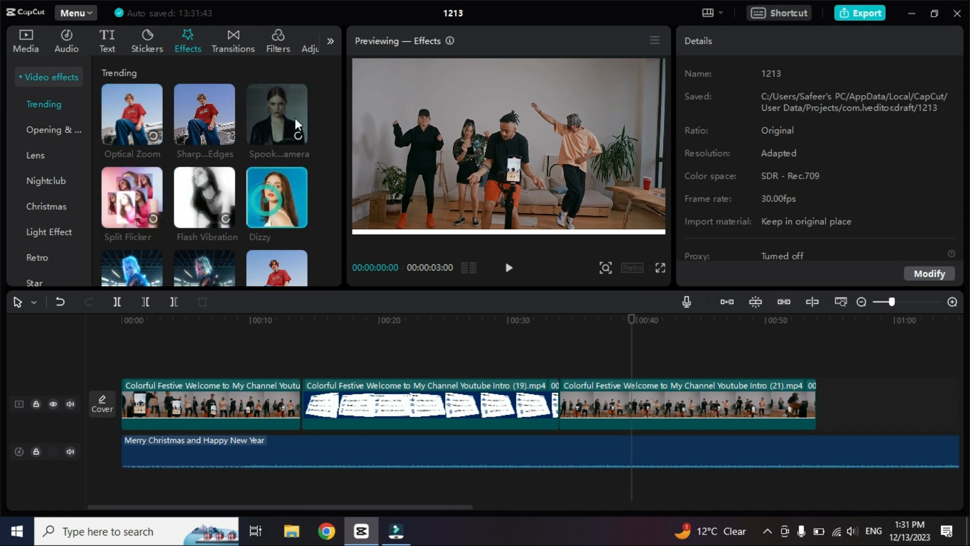
Step: Place the Dizzy effect above the start of the third video clip and play that section
left_click_drag(272, 175, 560, 369)
left_click(550, 324)
key("space")
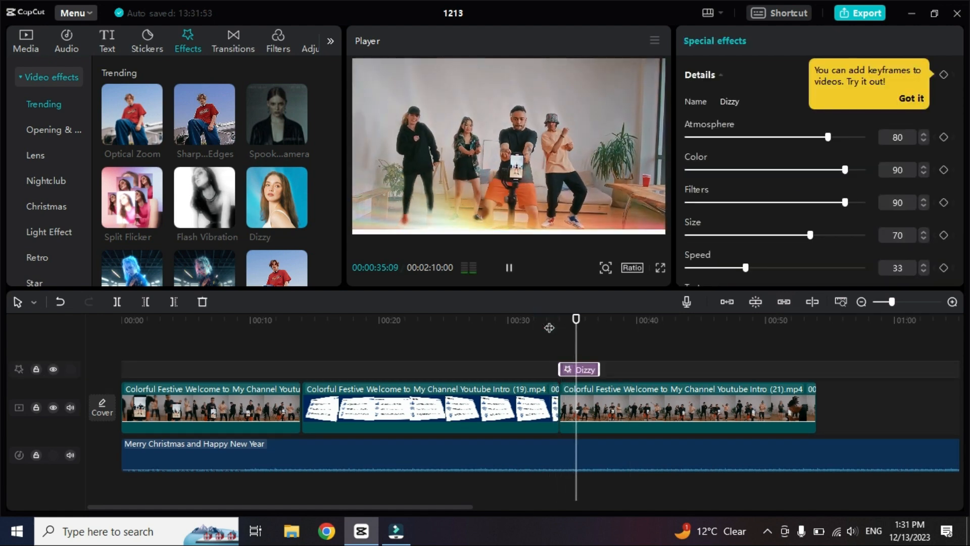
key("space")
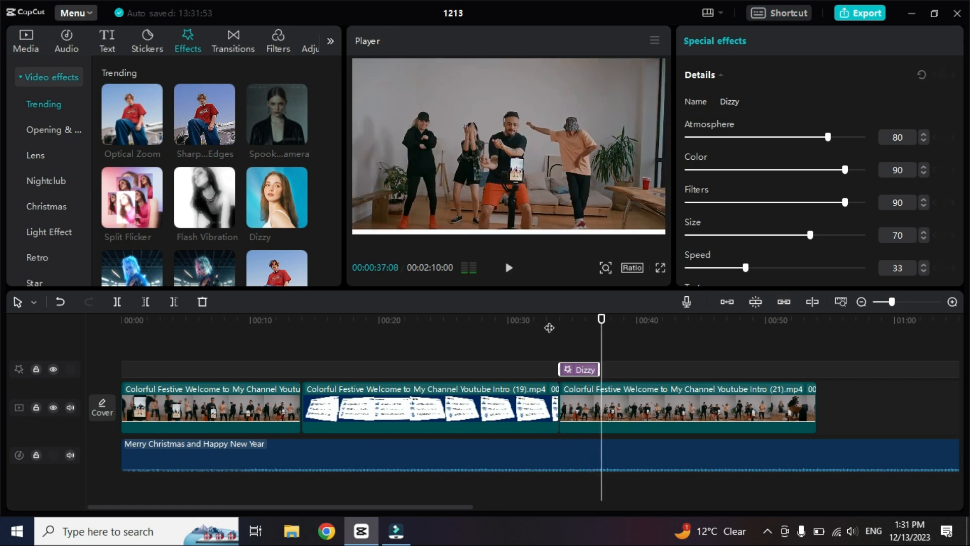
Step: Slightly raise the Dizzy effect's Atmosphere and delete the effect from the timeline
left_click(581, 372)
left_click_drag(832, 136, 837, 138)
left_click(580, 370)
key("Delete")
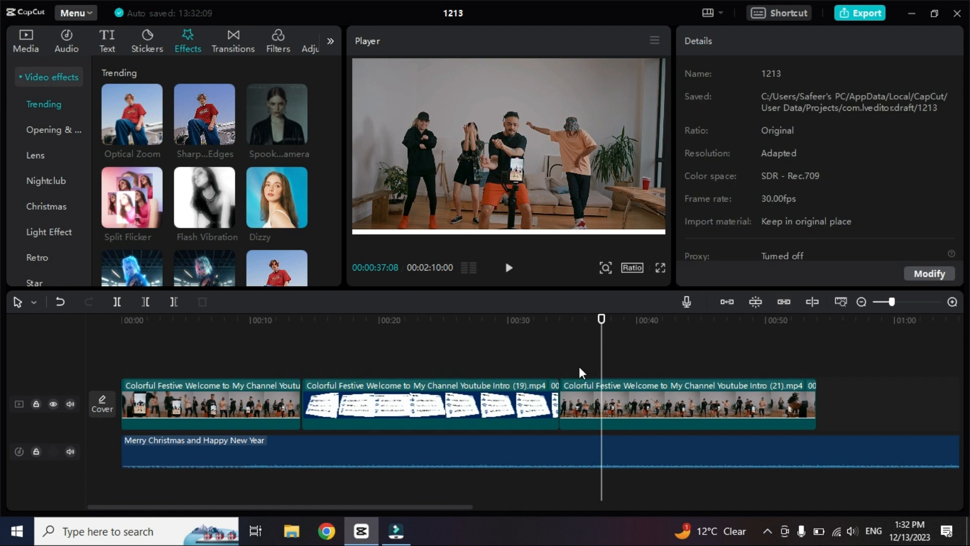
Step: Try out the Split Flicker effect at the start of the third video clip and remove it from the timeline
left_click_drag(106, 205, 562, 369)
left_click(561, 328)
key("space")
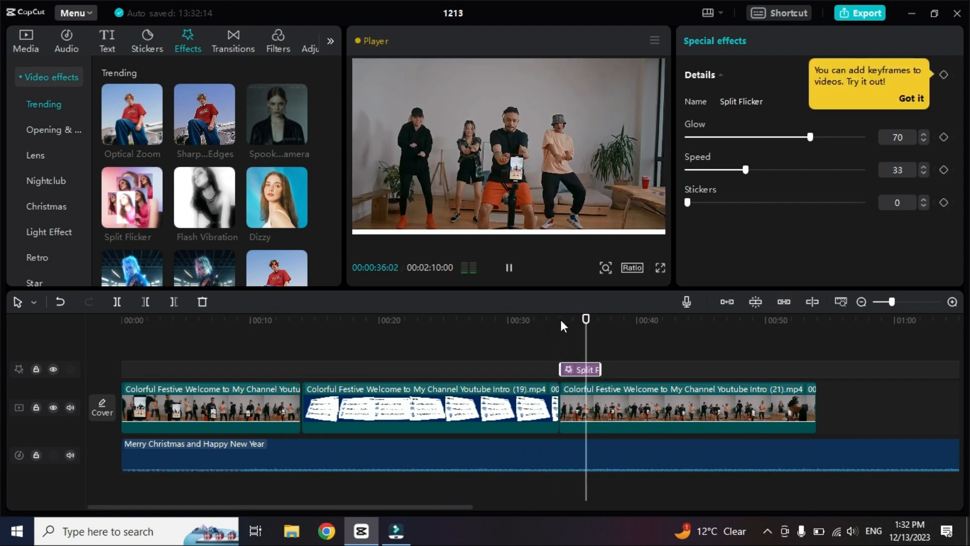
key("space")
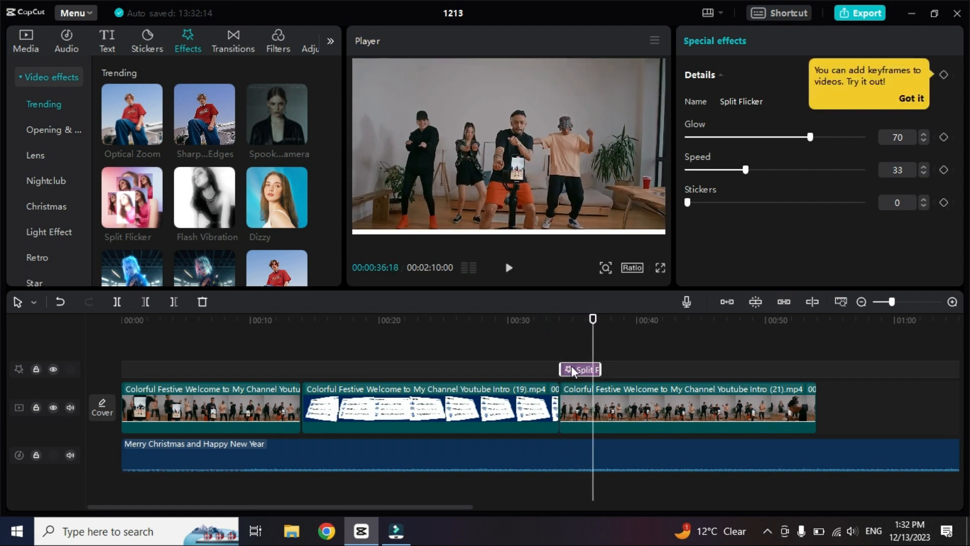
key("Delete")
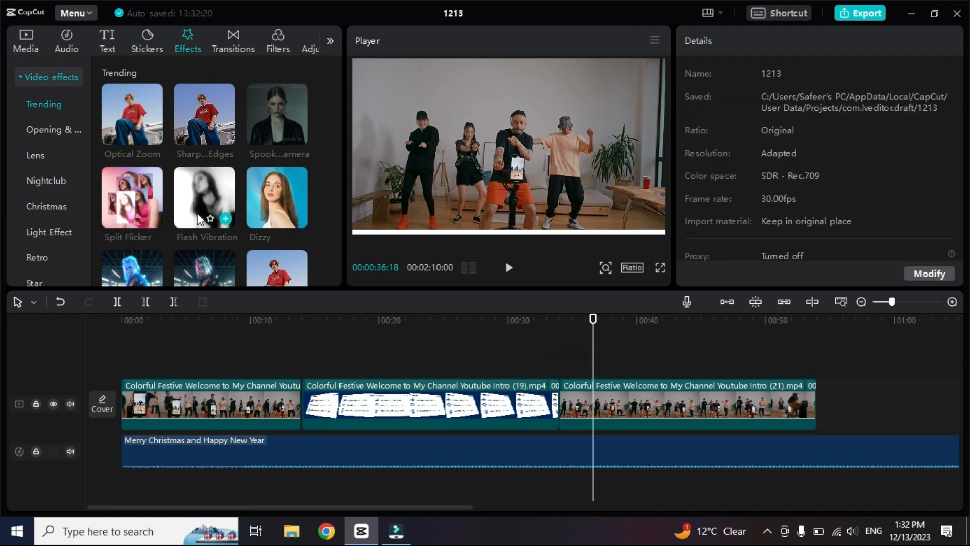
Step: Browse the video effect categories from Opening & closing through Retro, and open the transitions library
scroll(198, 216, "down", 5)
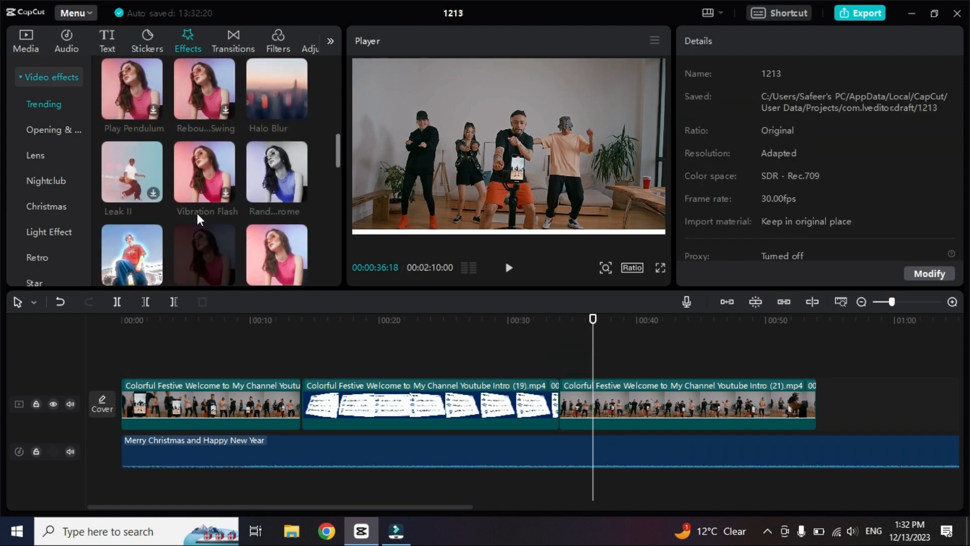
left_click(51, 130)
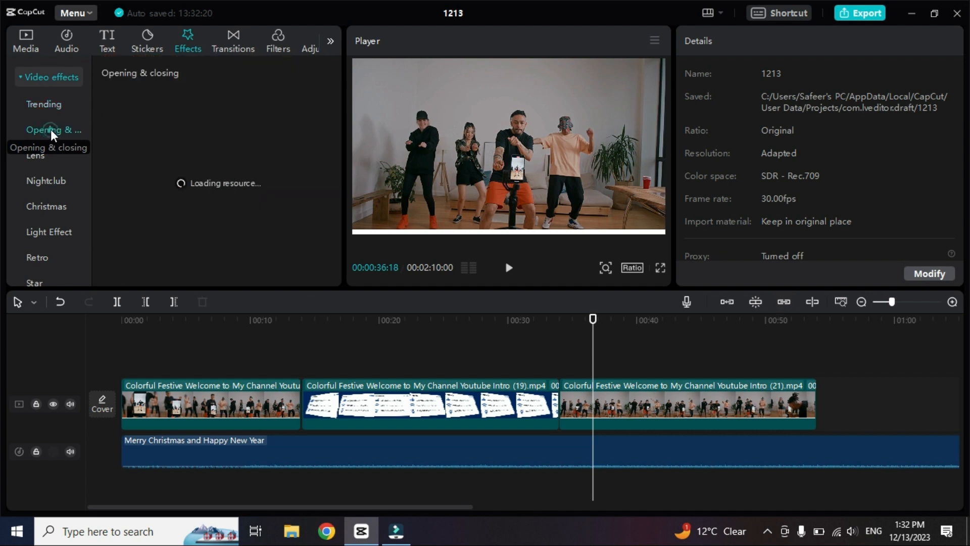
left_click(41, 160)
left_click(43, 181)
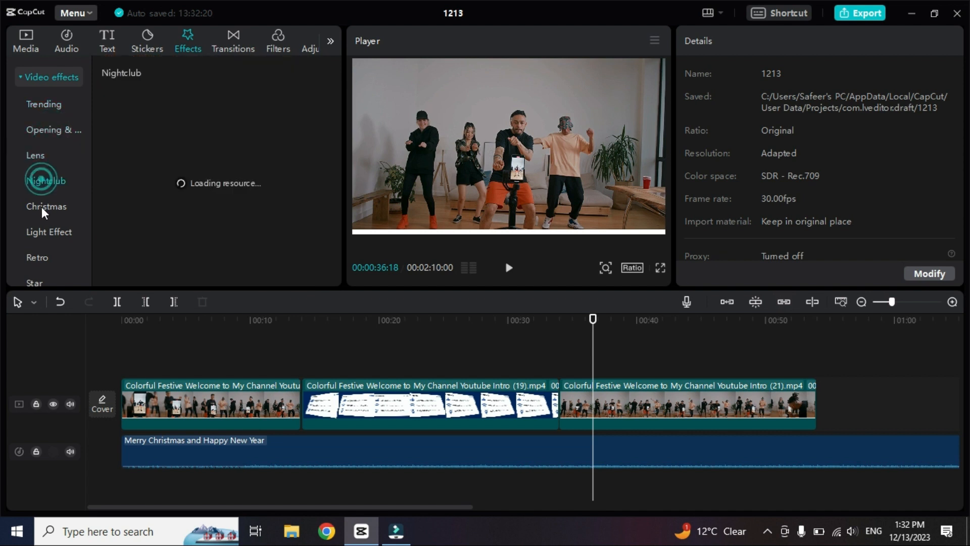
left_click(42, 206)
left_click(42, 232)
left_click(40, 257)
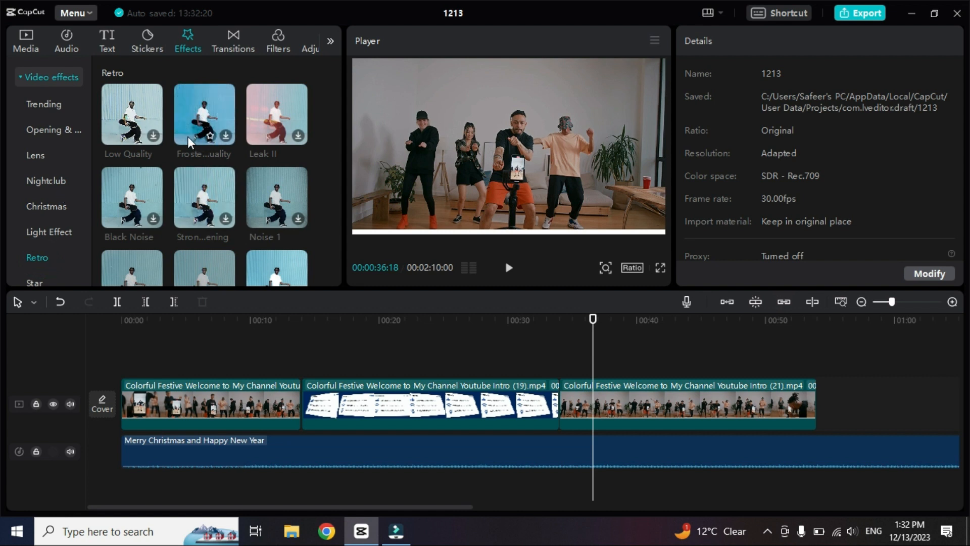
left_click(233, 42)
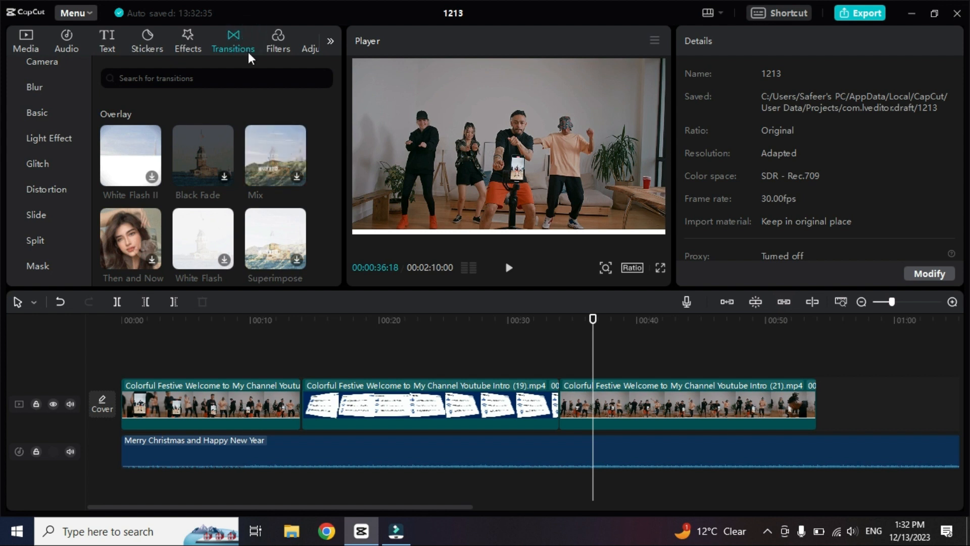
Step: Preview the overlay transitions White Flash II, Black Fade, Superimpose and White Flash from the transitions library
left_click(474, 342)
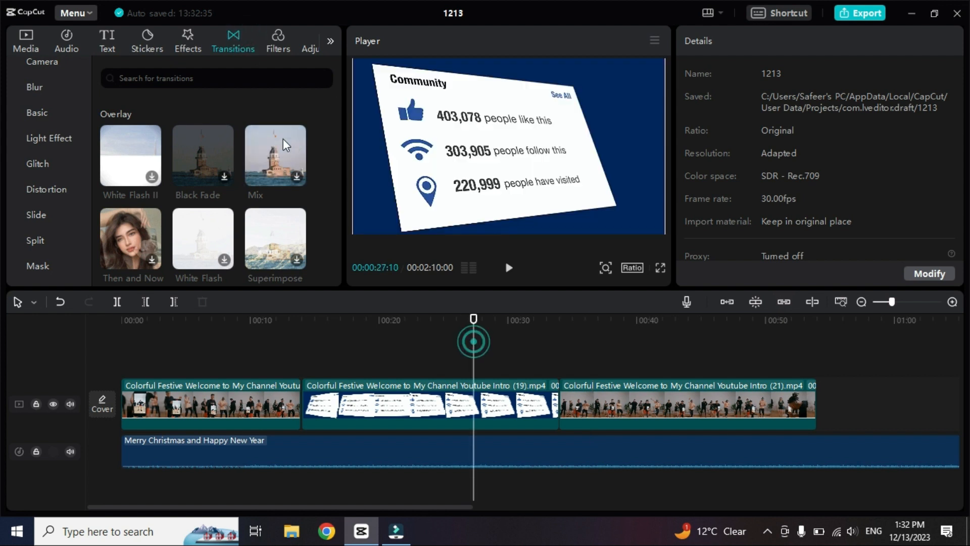
left_click(177, 165)
left_click(126, 167)
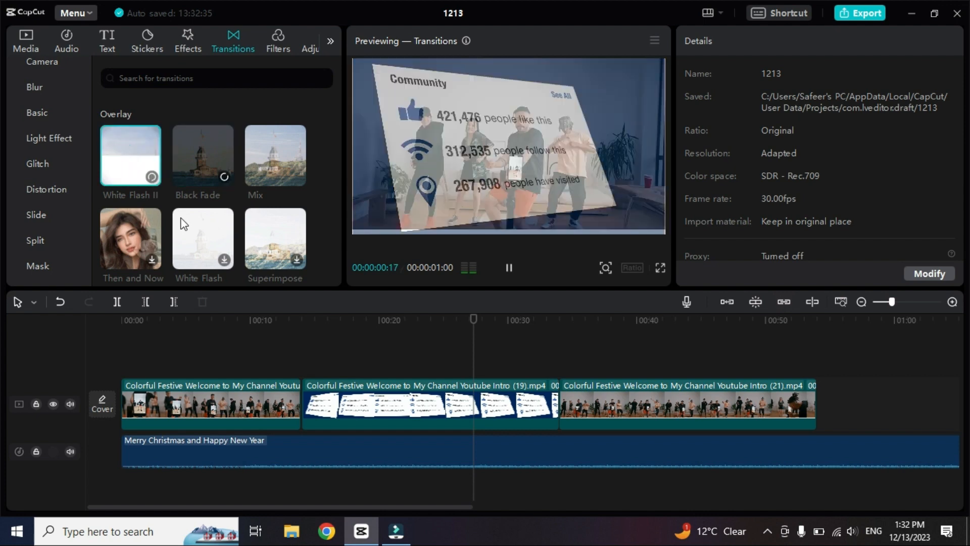
left_click(273, 252)
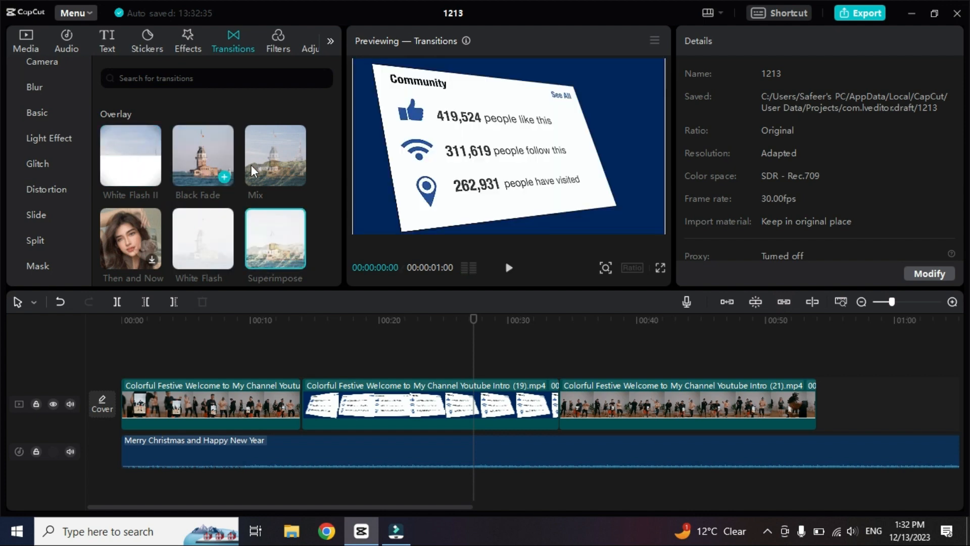
left_click(210, 238)
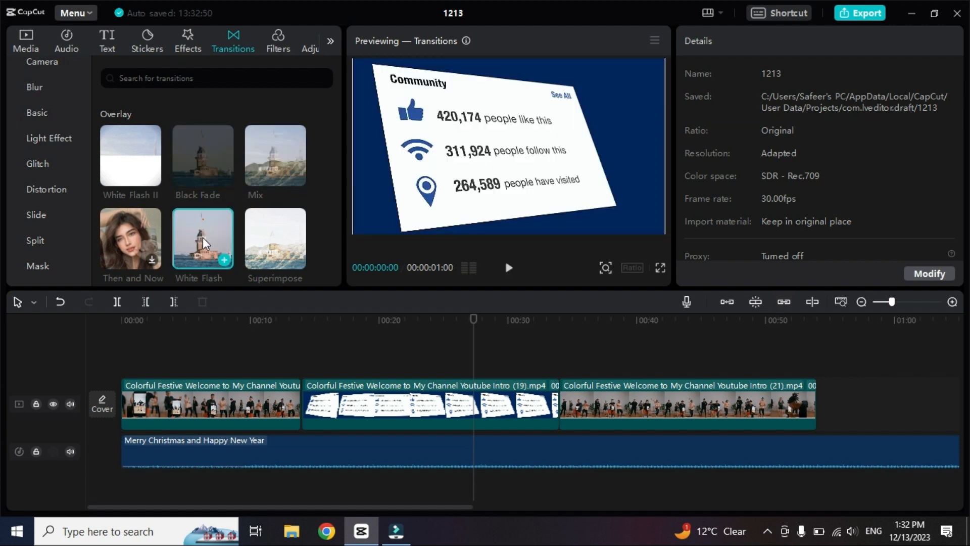
Step: Add the White Flash transition between the second and third clips, and try adding it between the first and second clips
mouse_move(202, 238)
left_mouse_down()
mouse_move(384, 285)
mouse_move(558, 404)
left_mouse_up()
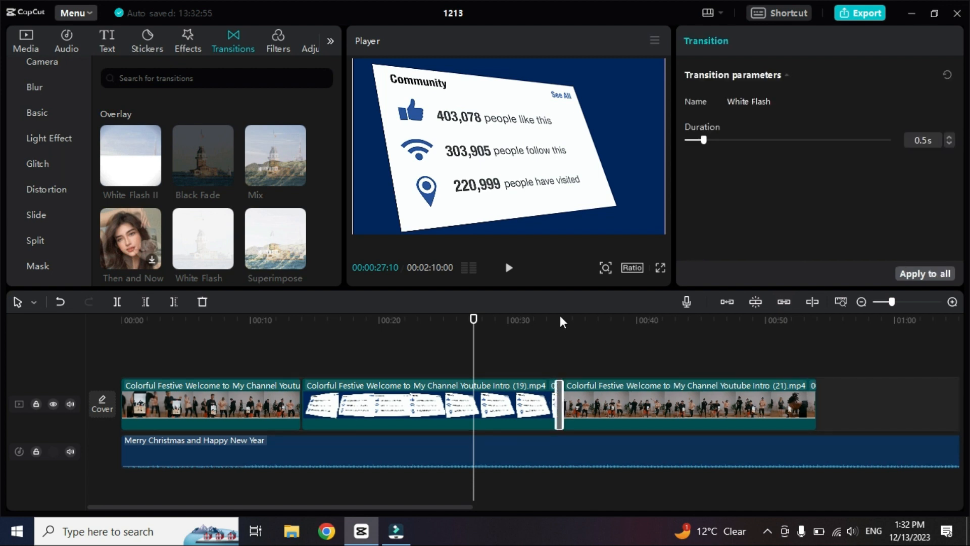
left_click(545, 320)
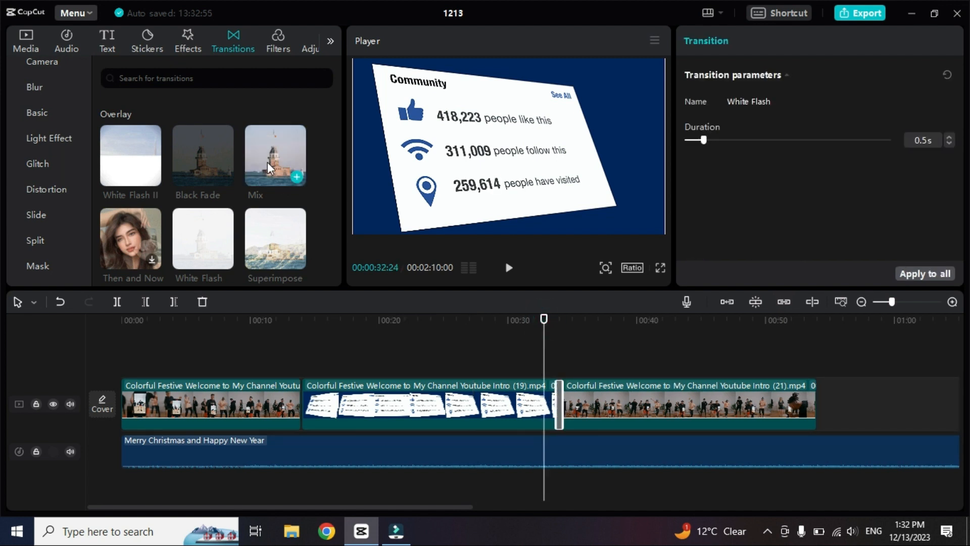
left_click(268, 336)
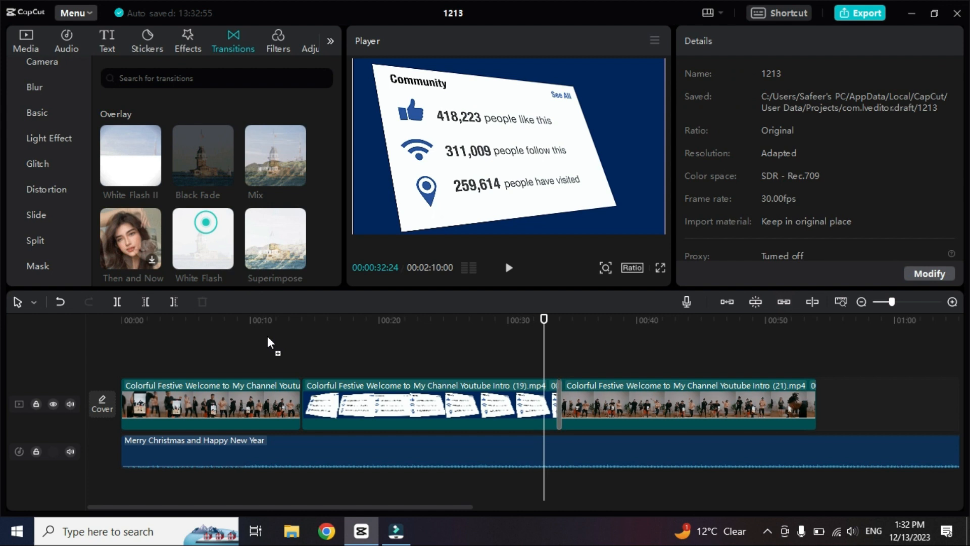
left_click(306, 400)
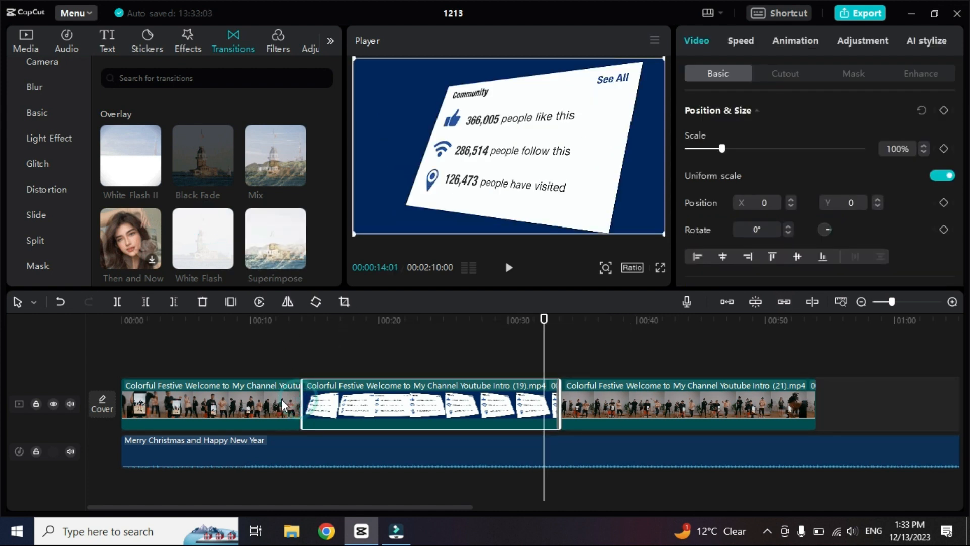
left_click_drag(191, 237, 299, 409)
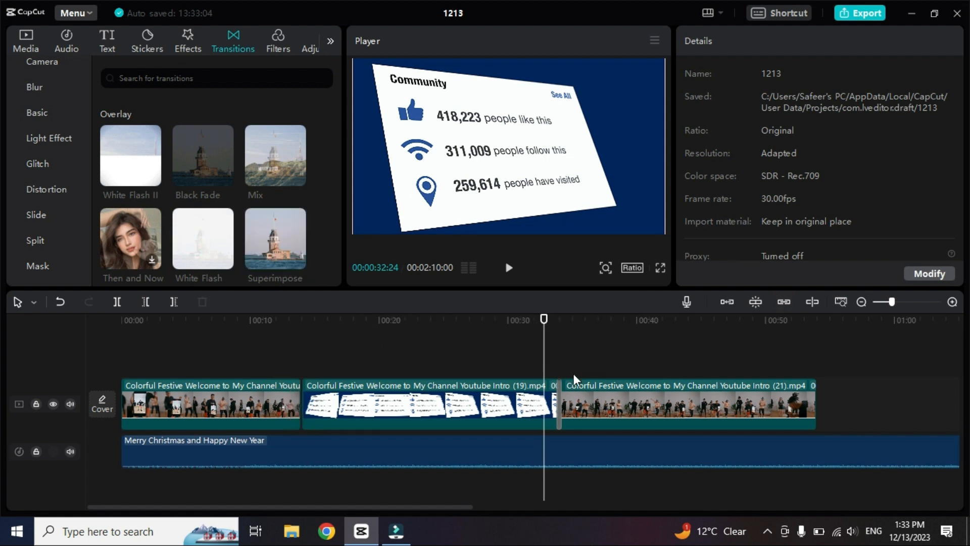
Step: Replace the transition between the second and third clips with Mix, accepting duplicate frames, and play across the cut
left_click(862, 303)
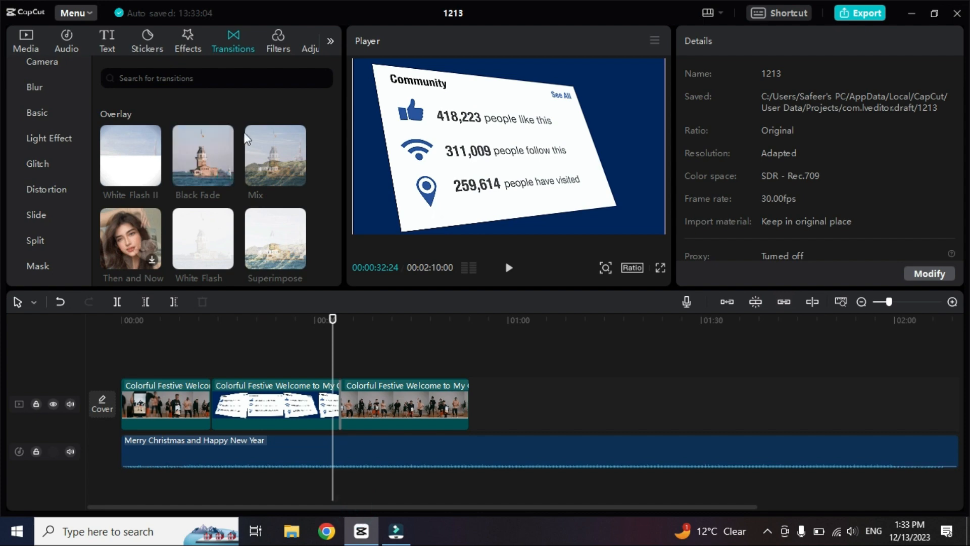
left_click_drag(247, 139, 335, 402)
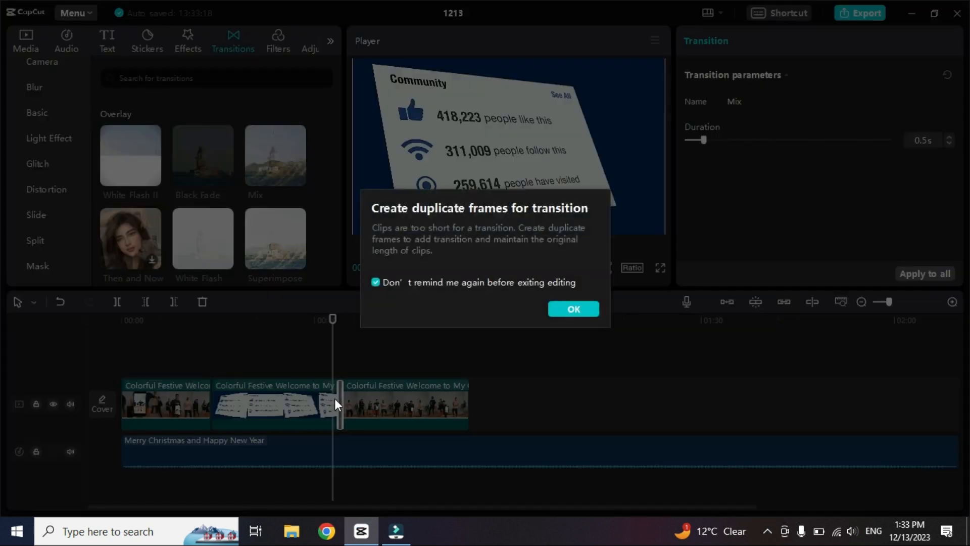
left_click(574, 309)
key("space")
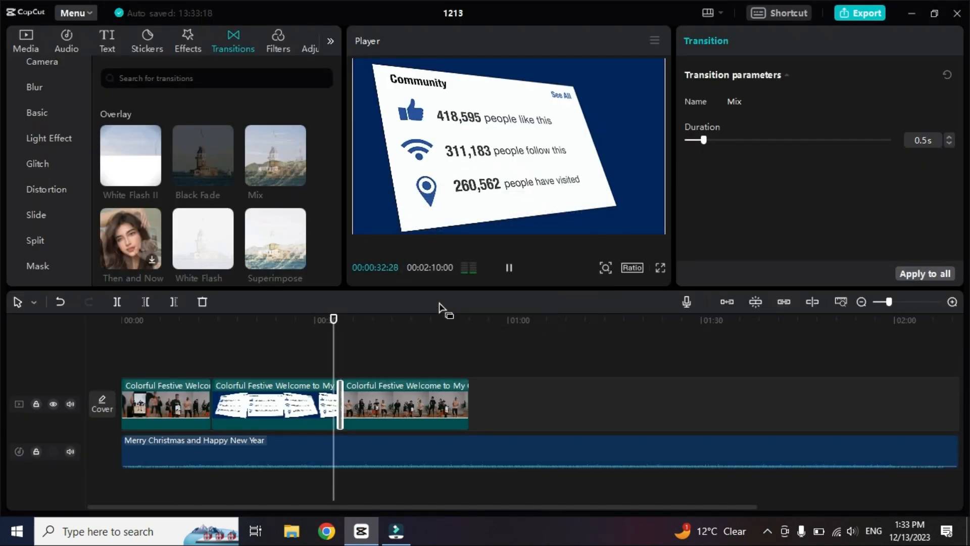
key("space")
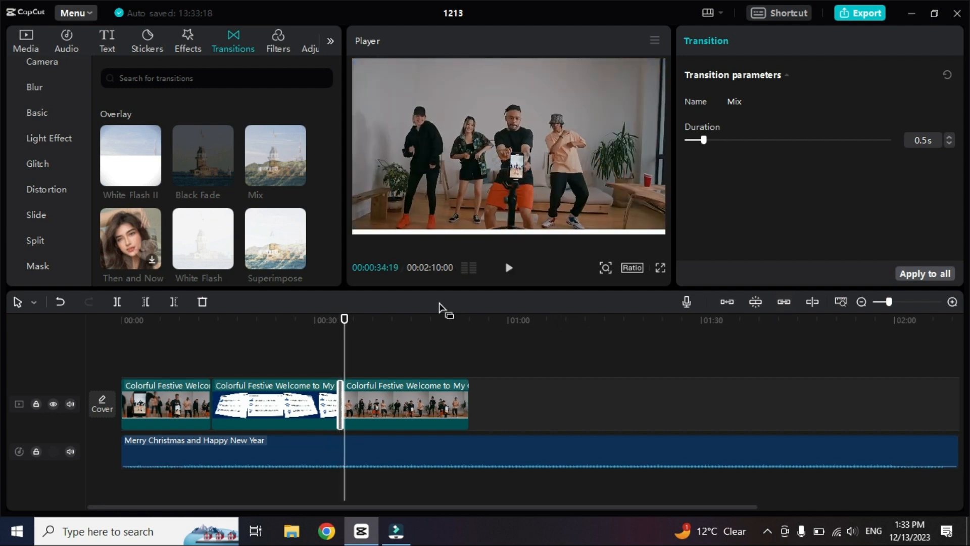
Step: Download the Inhale, Vertical Blur II and Bottom Left II transitions from the Camera category
scroll(301, 183, "down", 2)
scroll(301, 183, "down", 3)
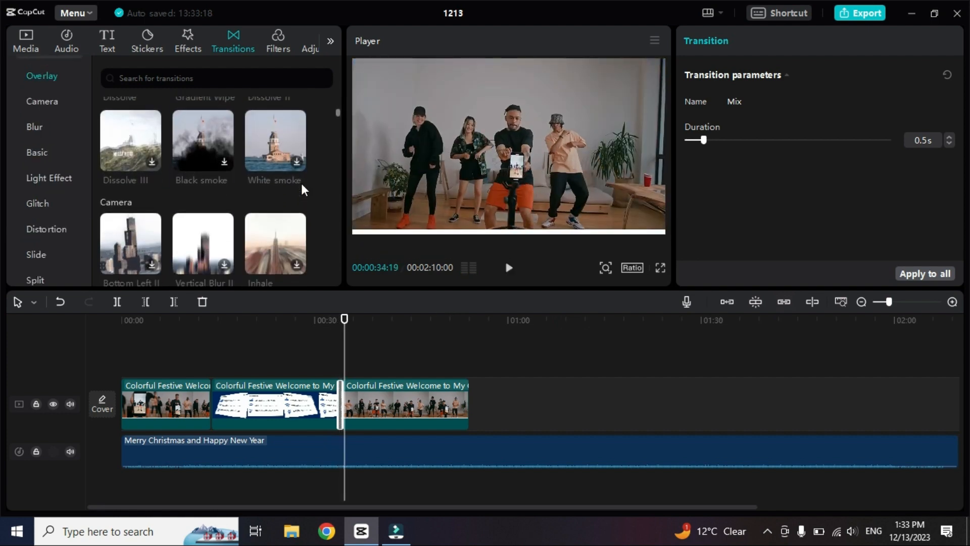
left_click(269, 173)
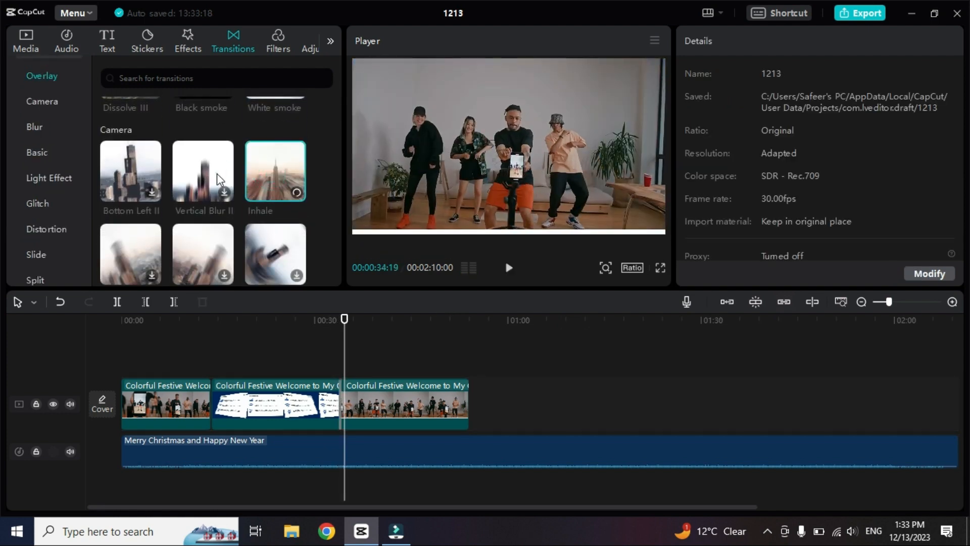
left_click(217, 174)
left_click(116, 170)
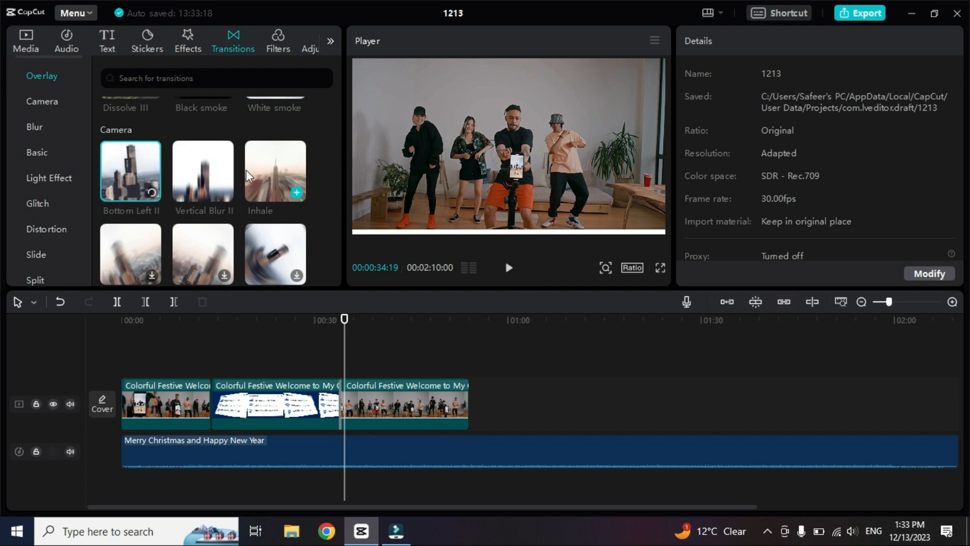
Step: Apply the Inhale transition between the second and third clips and play the section across the cut
left_click_drag(288, 169, 340, 403)
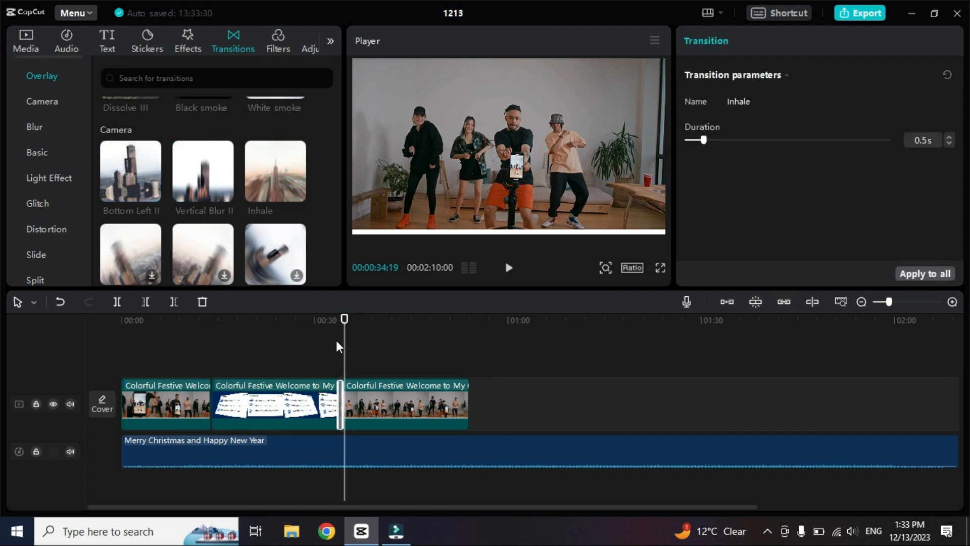
left_click(334, 324)
key("space")
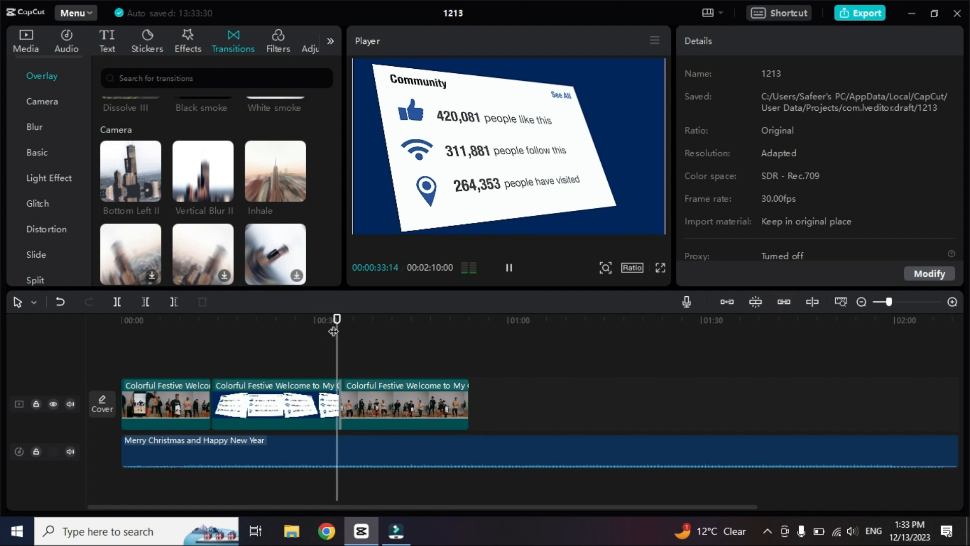
key("space")
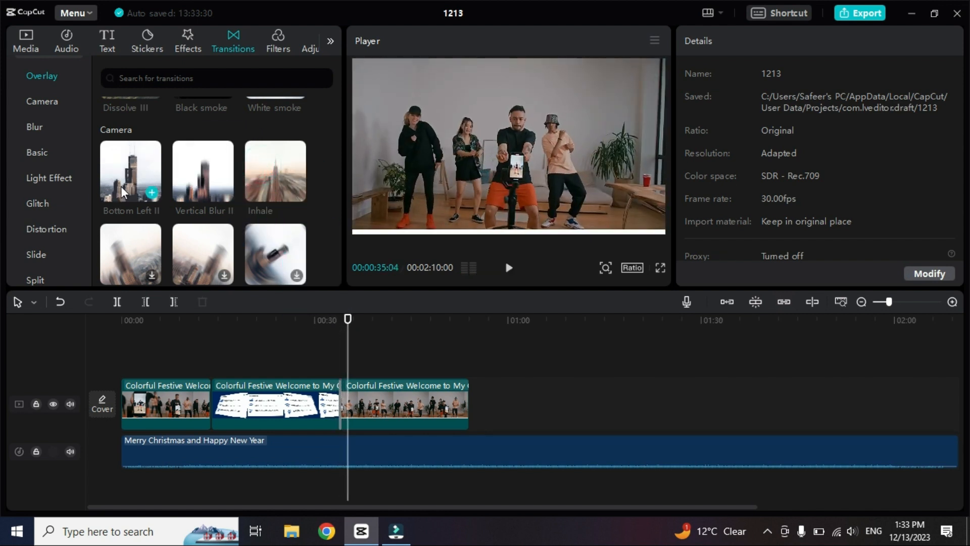
Step: Switch the transition between the second and third clips to Bottom Left II and play across the cut
left_click_drag(121, 186, 339, 400)
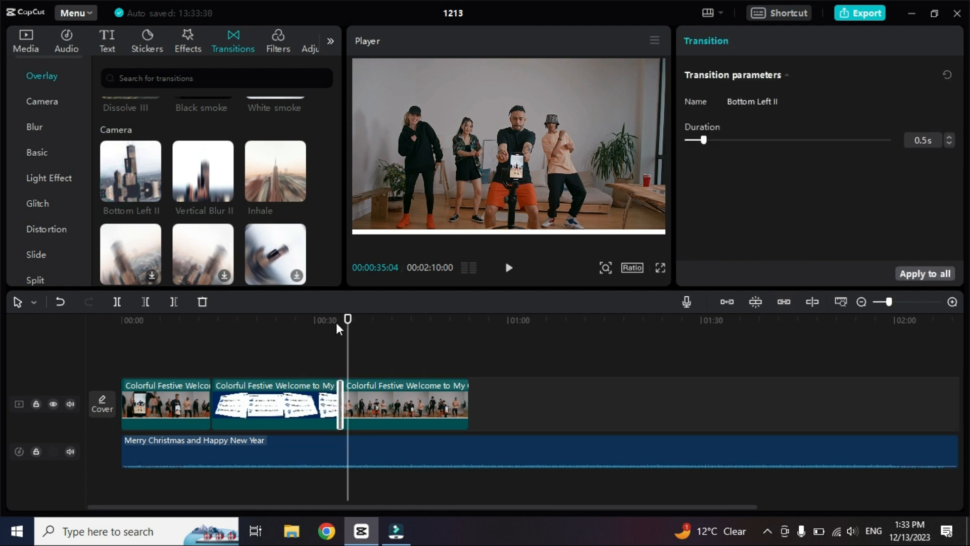
left_click(334, 320)
key("space")
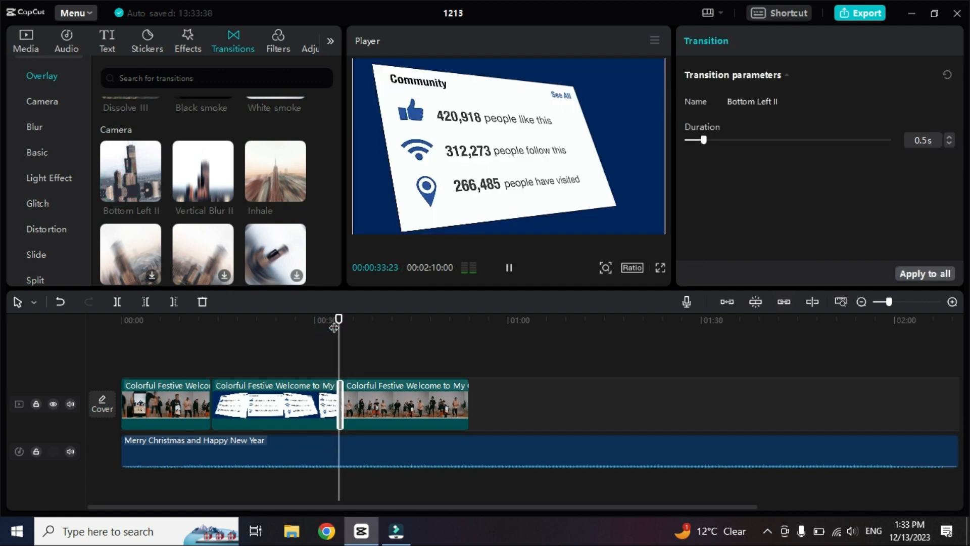
key("space")
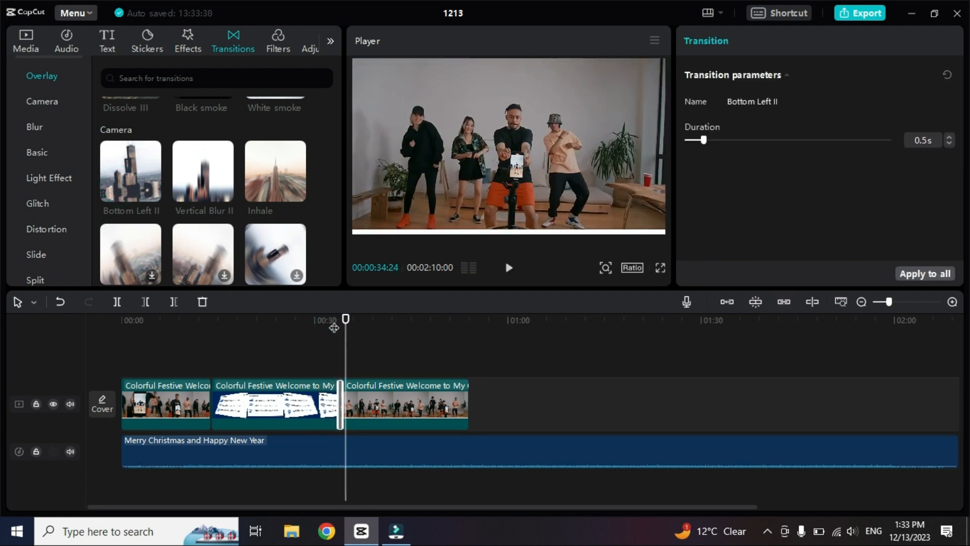